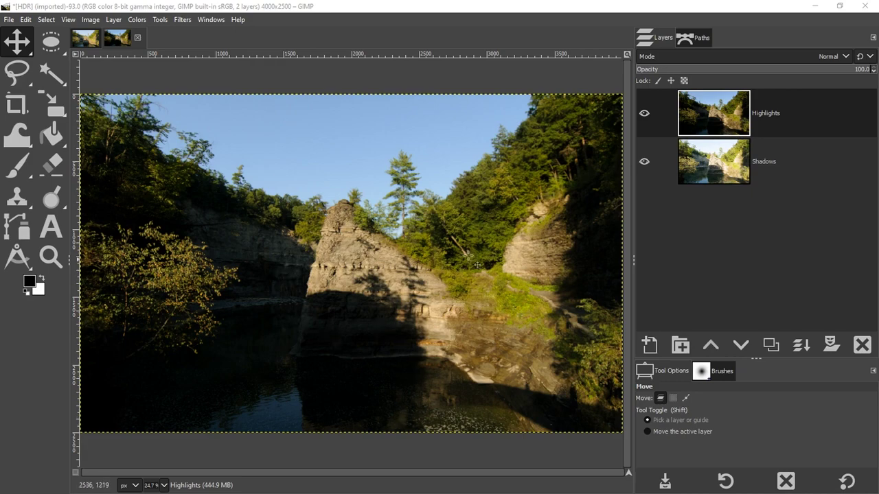
- Hide the Highlights layer so only the Shadows exposure shows
left_click(644, 114)
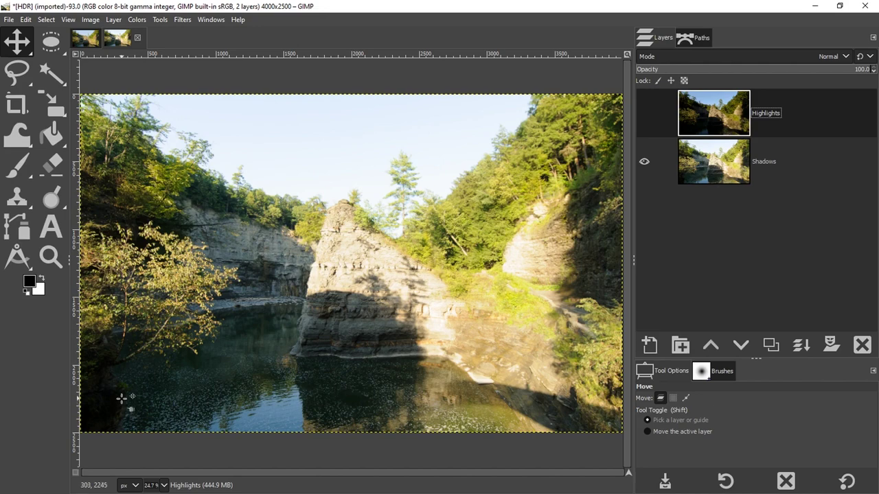
- Turn the Highlights layer's visibility back on above Shadows
left_click(644, 113)
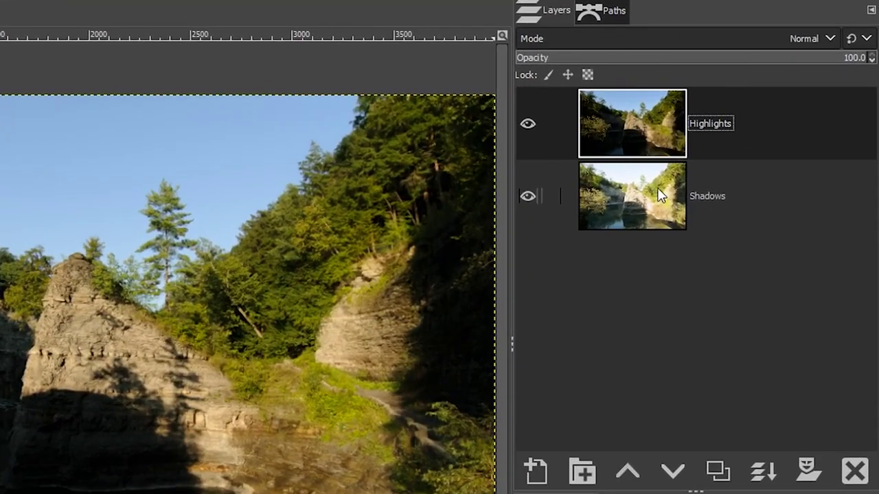
- Add a 'Grayscale copy of layer' mask to the Highlights layer
left_click(807, 471)
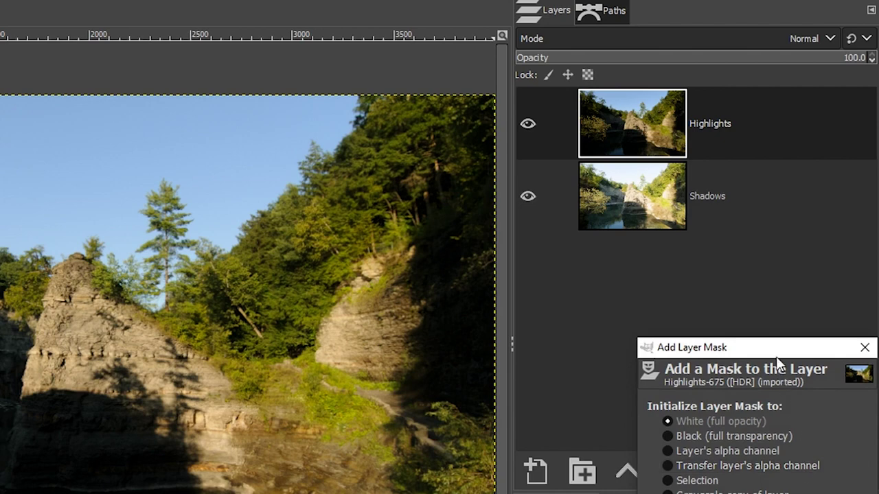
left_click_drag(775, 350, 709, 178)
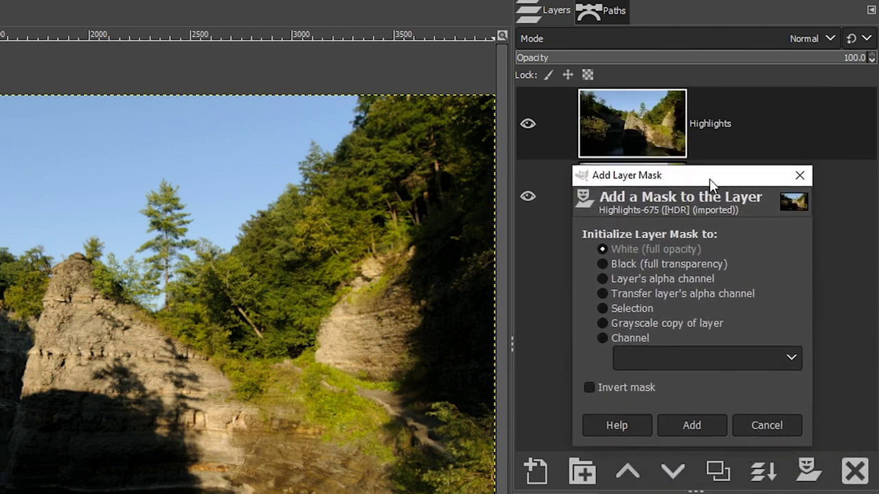
left_click(622, 317)
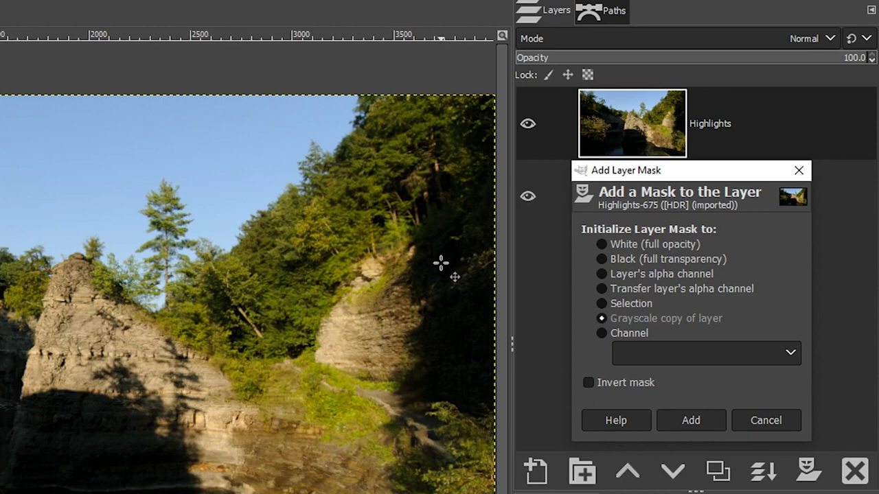
left_click(692, 420)
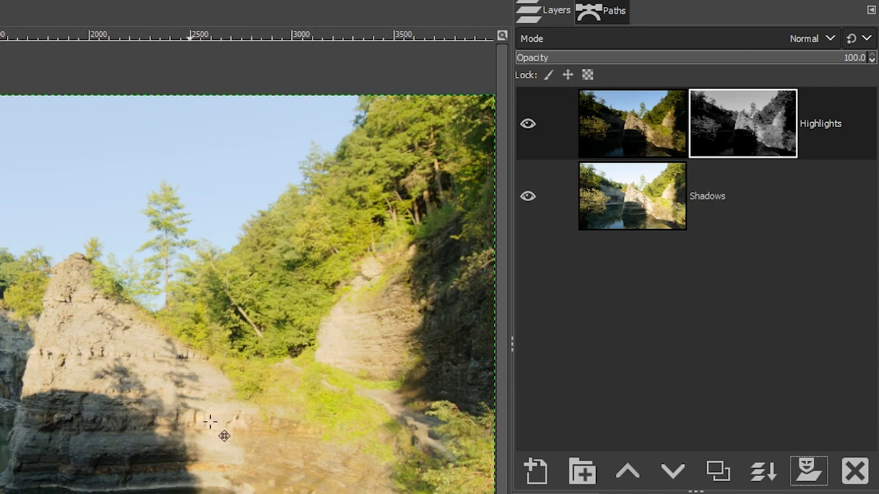
left_click(527, 124)
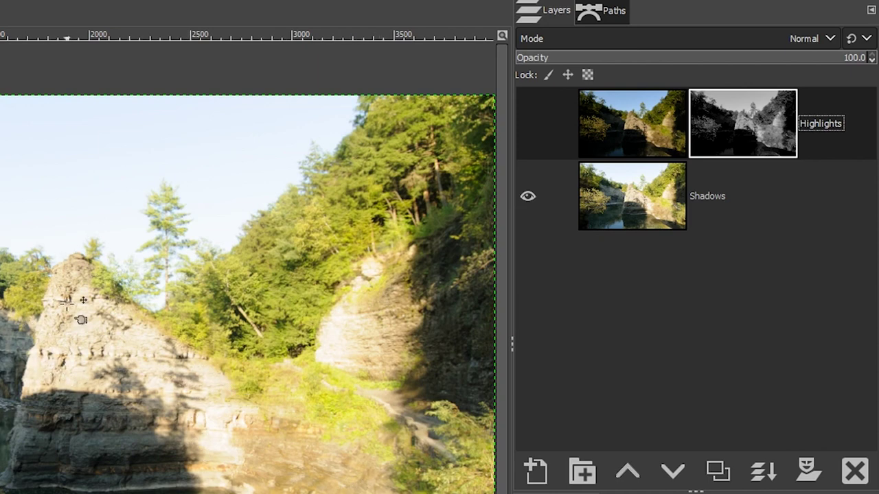
left_click(525, 125)
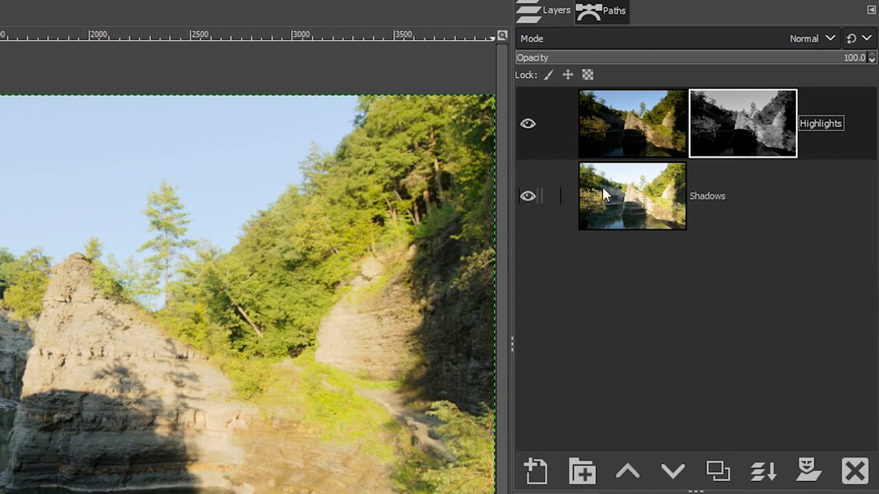
left_click(636, 209)
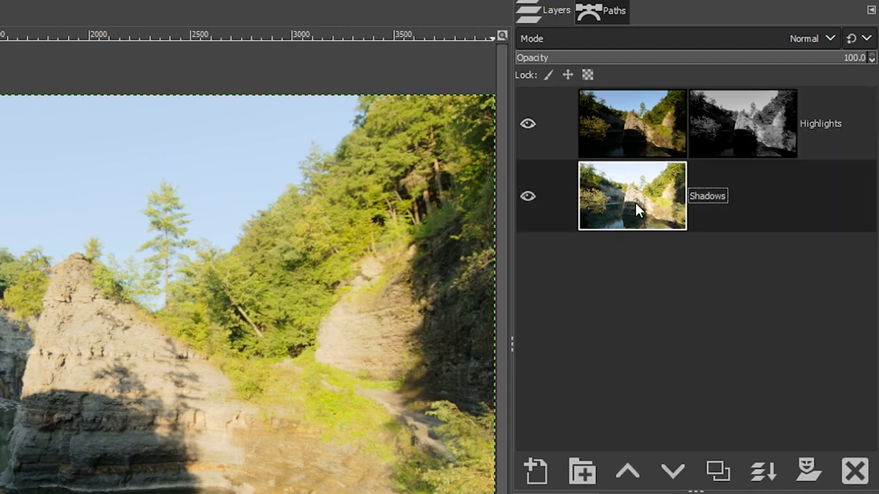
- Duplicate the Shadows layer and rename the copy 'Exposure Adjustment'
left_click(717, 470)
double_click(720, 197)
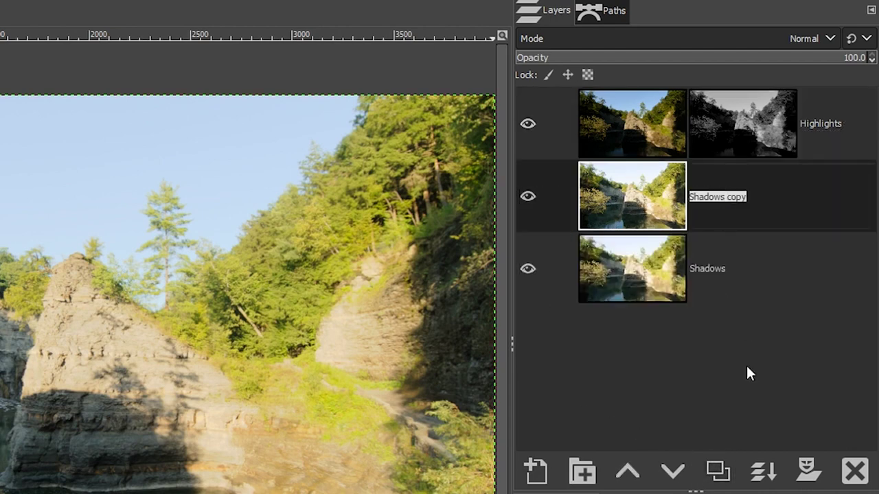
type("Exposure")
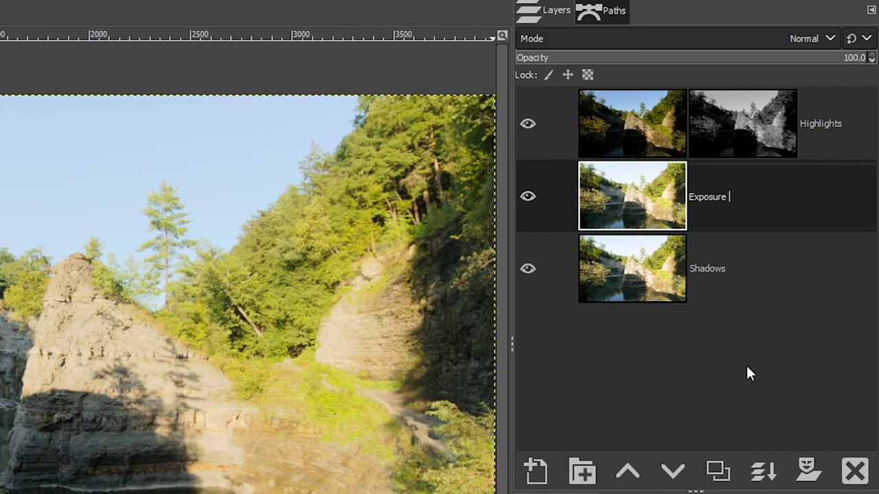
type(" Adjustment")
key("Return")
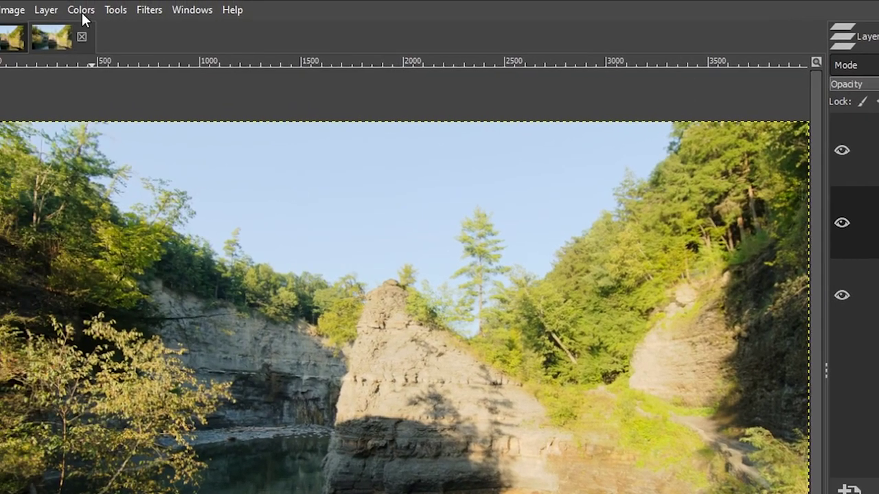
- Darken the midtones in Levels by setting the gamma to 0.68
left_click(82, 11)
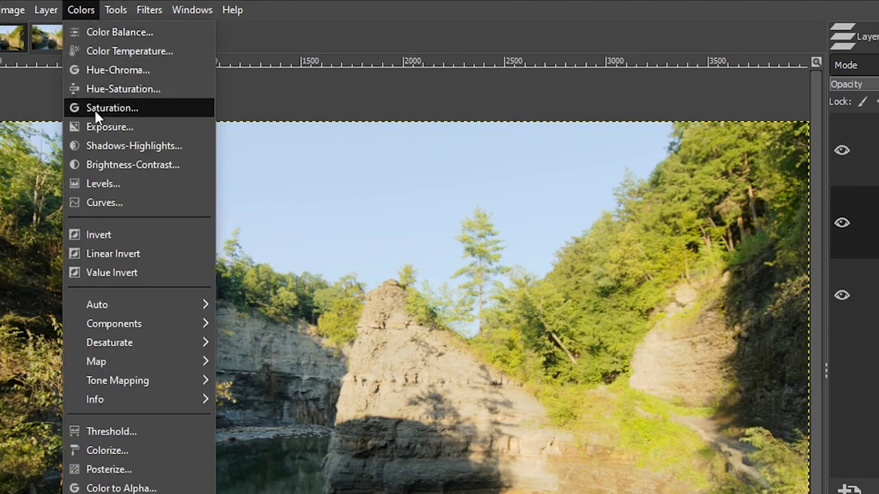
left_click(108, 184)
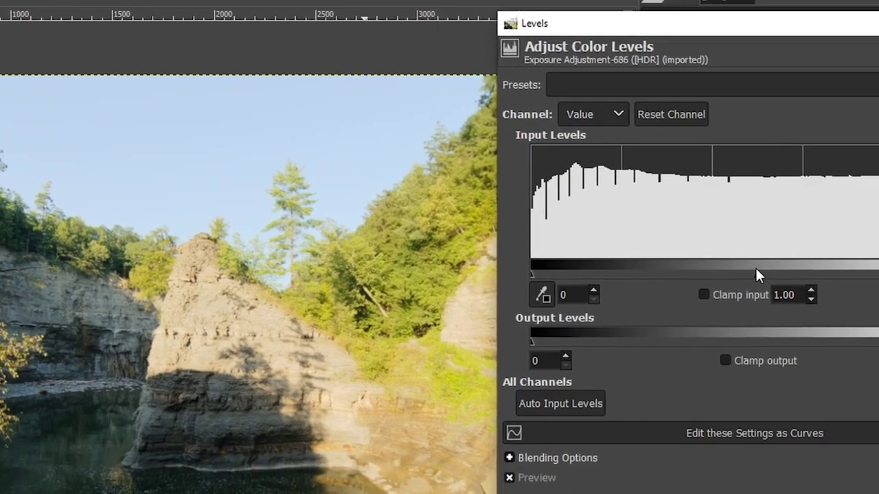
left_click_drag(755, 274, 785, 273)
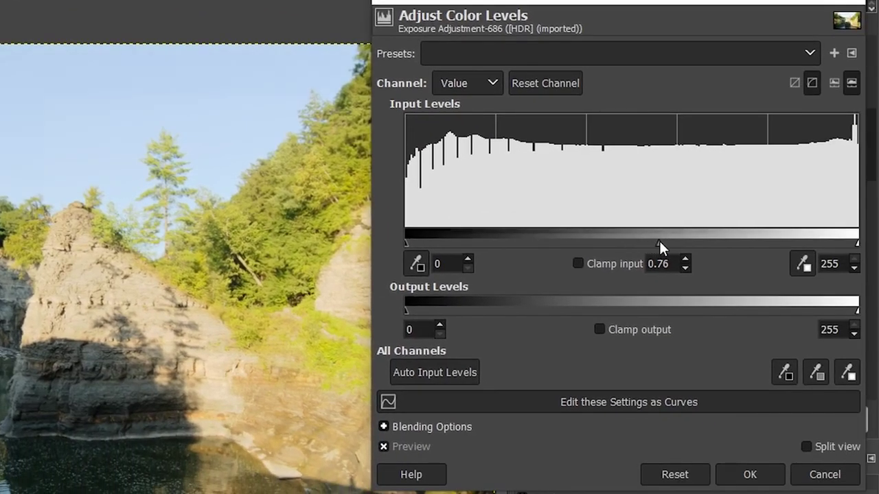
left_click_drag(658, 245, 668, 242)
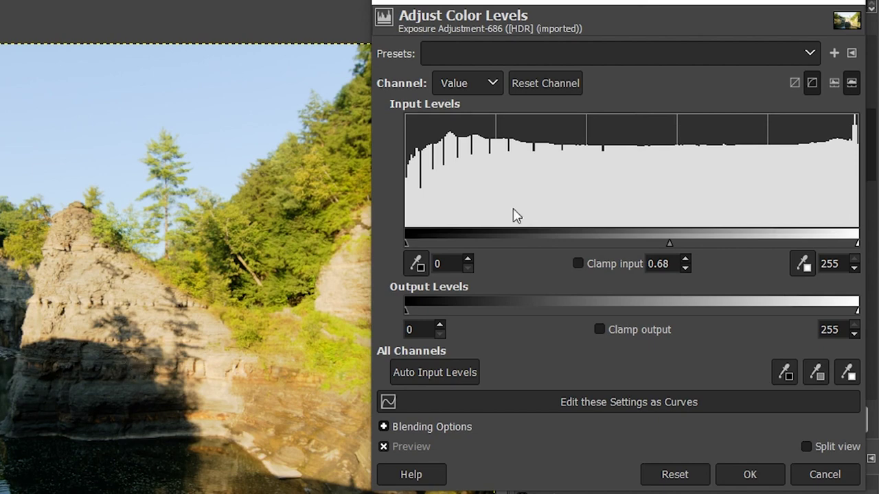
- Apply the Levels change and give Exposure Adjustment a white, full-opacity layer mask
left_click(748, 473)
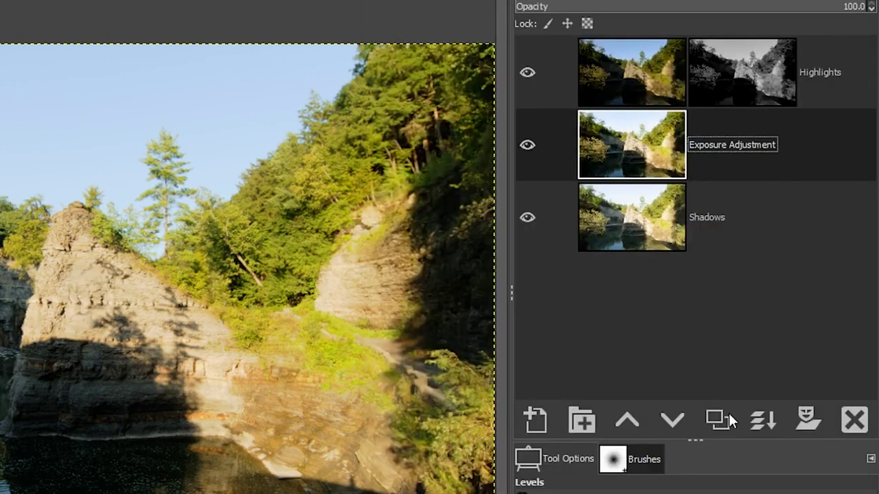
left_click(802, 416)
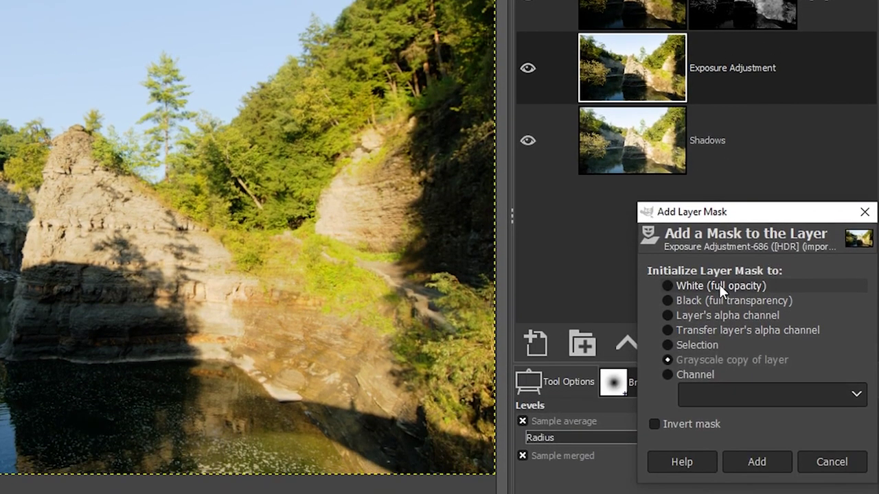
left_click(720, 335)
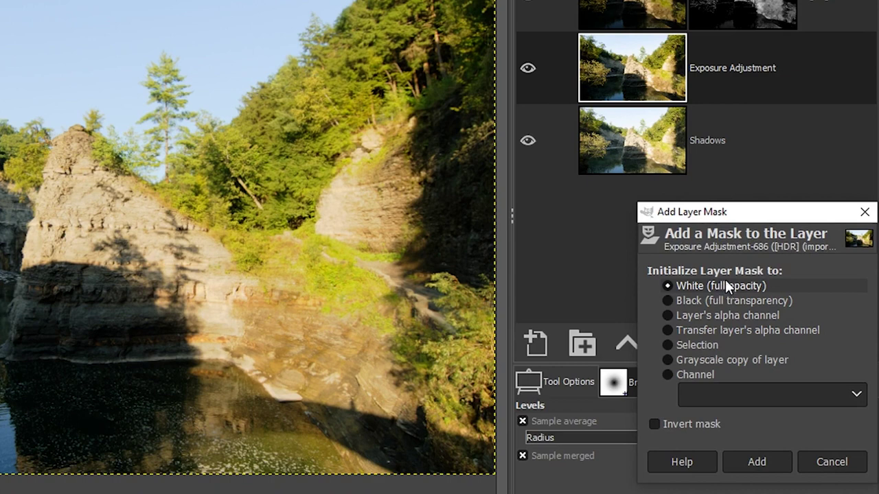
key("Return")
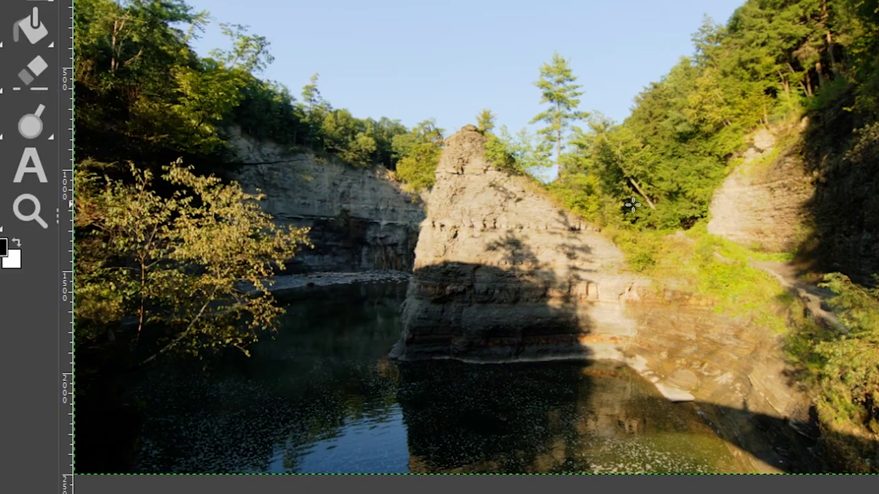
key("p")
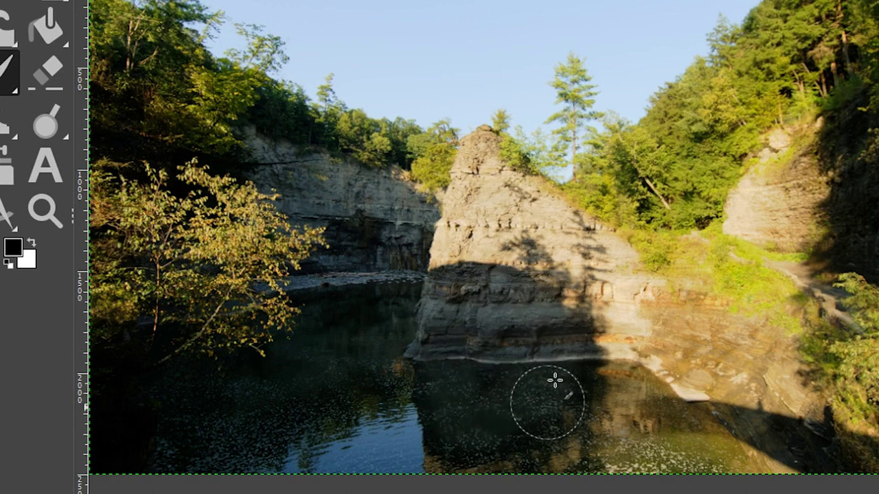
- Paint black on the Exposure Adjustment mask with a larger brush, undoing the stray stroke
key("bracketright")
key("bracketright")
key("bracketright")
key("bracketright")
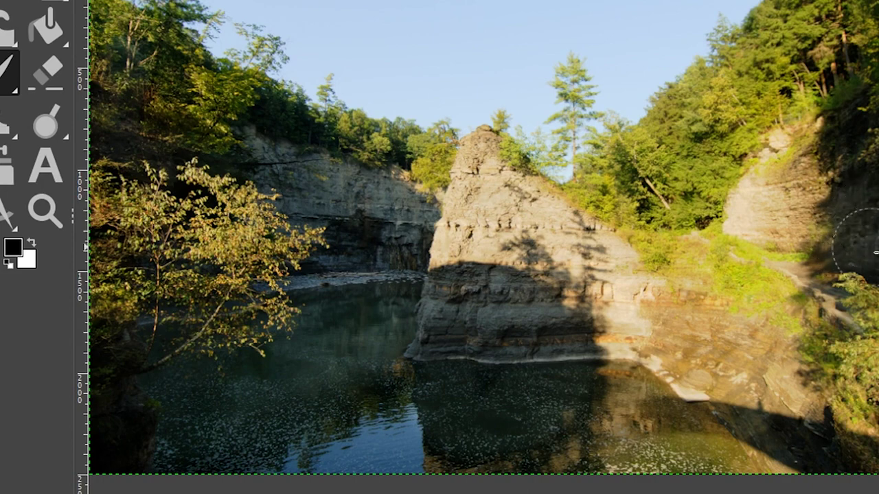
mouse_move(848, 159)
left_mouse_down()
mouse_move(845, 129)
mouse_move(853, 135)
mouse_move(871, 122)
mouse_move(868, 225)
left_mouse_up()
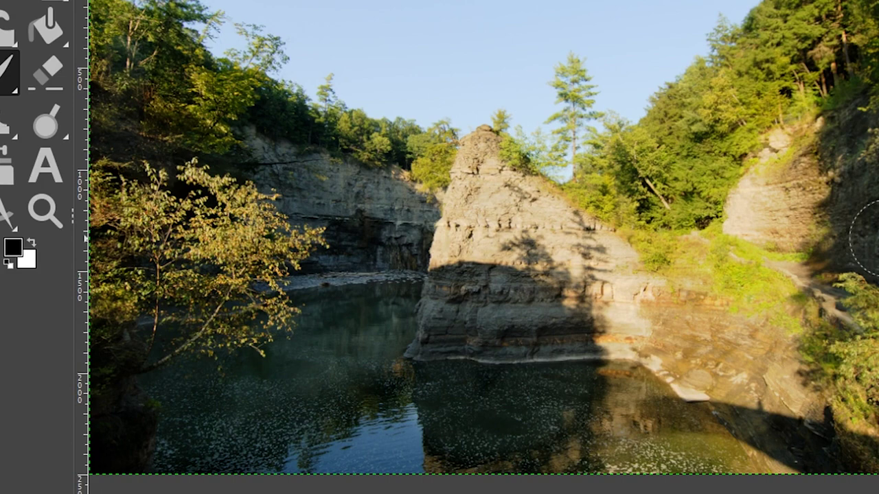
key("ctrl+z")
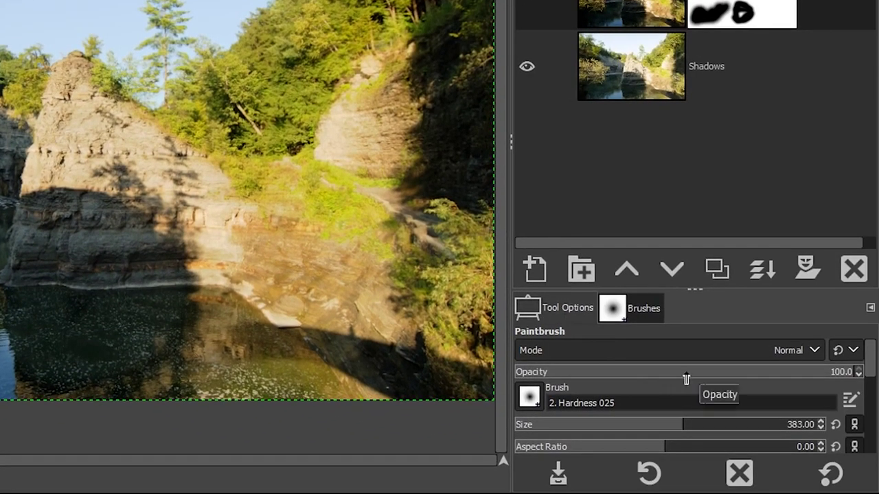
- Set the Paintbrush opacity to about 50 for softer mask strokes
left_click(686, 374)
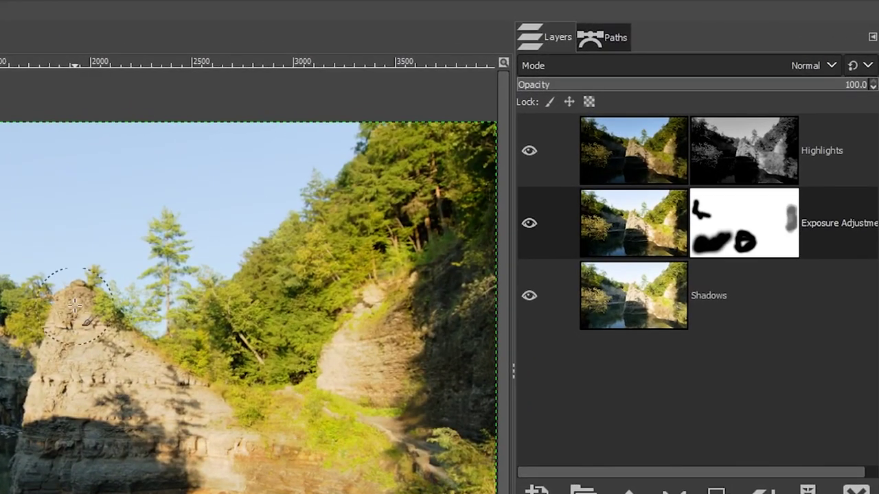
- Create a merged layer with New from Visible, using the Highlights layer's menu
left_click(836, 169)
right_click(836, 178)
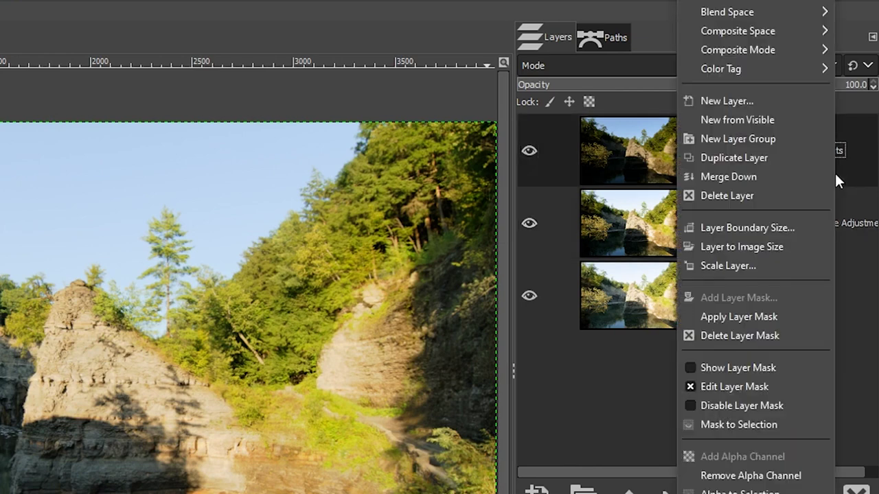
left_click(779, 122)
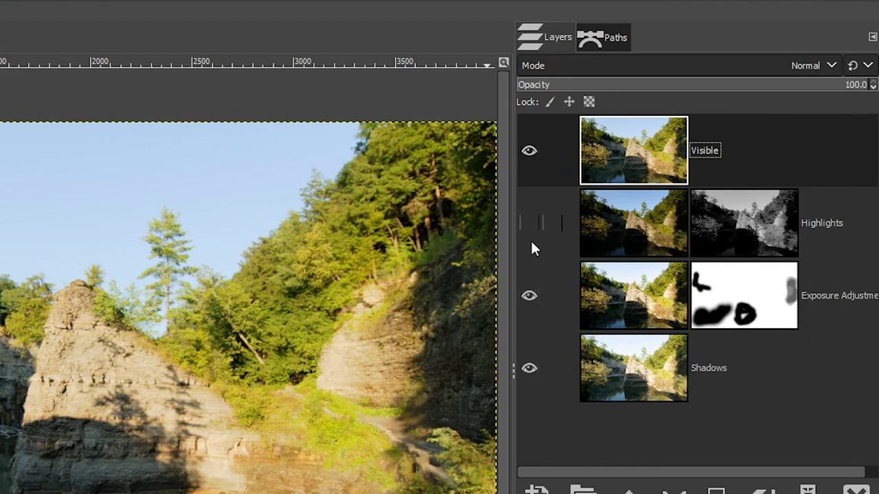
- Hide the original layers beneath the merged Visible layer, briefly checking it
left_click(529, 295)
left_click(530, 368)
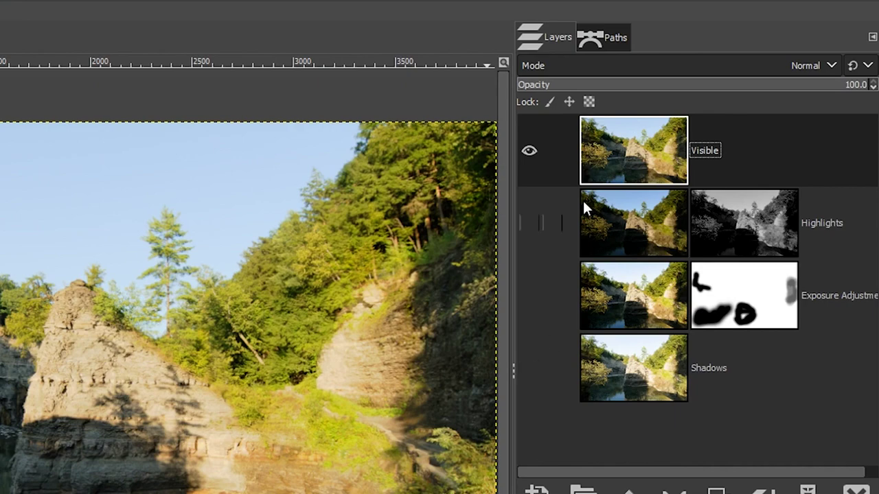
left_click(530, 150)
left_click(529, 150)
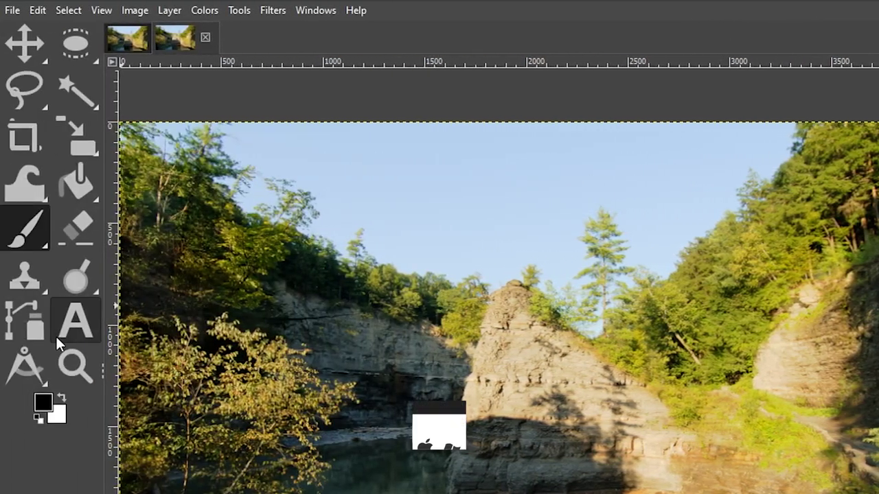
- Set Dodge/Burn to Burn and darken the upper part of the rock face
left_click(68, 281)
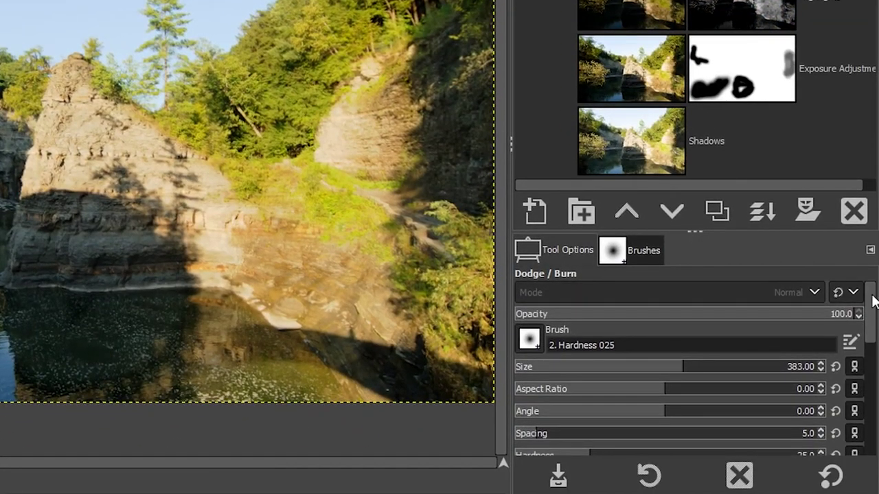
left_click_drag(873, 302, 875, 402)
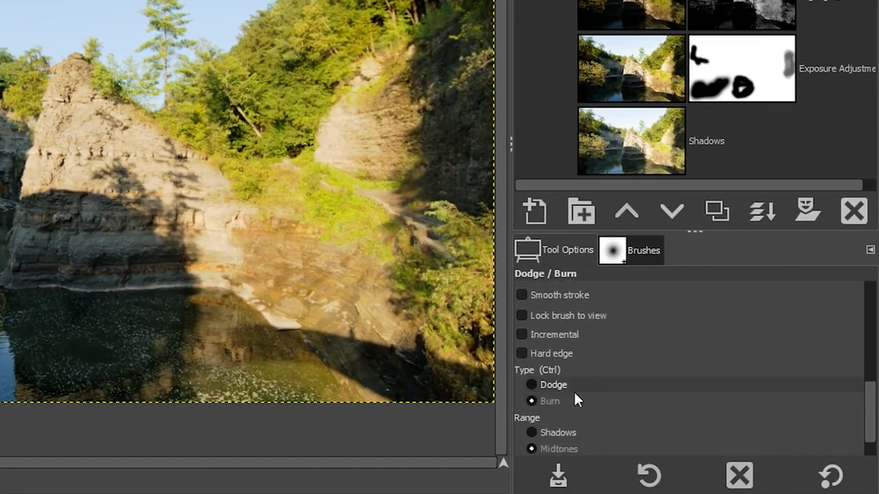
left_click(554, 385)
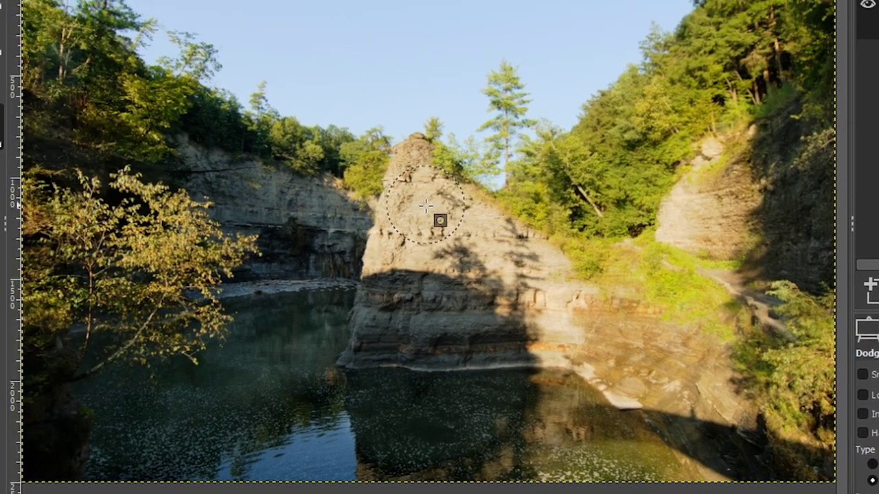
mouse_move(425, 204)
left_mouse_down()
mouse_move(416, 169)
mouse_move(384, 245)
mouse_move(438, 230)
mouse_move(481, 251)
mouse_move(482, 236)
mouse_move(519, 264)
mouse_move(573, 357)
mouse_move(577, 309)
mouse_move(613, 357)
mouse_move(741, 368)
mouse_move(685, 301)
mouse_move(687, 203)
mouse_move(691, 219)
mouse_move(660, 247)
mouse_move(611, 249)
mouse_move(560, 240)
mouse_move(419, 182)
mouse_move(404, 243)
mouse_move(471, 240)
mouse_move(509, 260)
mouse_move(571, 324)
mouse_move(675, 360)
mouse_move(688, 359)
mouse_move(662, 298)
mouse_move(637, 291)
mouse_move(687, 247)
mouse_move(705, 198)
mouse_move(700, 215)
mouse_move(624, 245)
mouse_move(518, 237)
mouse_move(542, 276)
left_mouse_up()
- Burn the pillar face, bright cliff, water, orange ledge, grass and treeline with a smaller brush
key("bracketleft")
key("bracketleft")
key("bracketleft")
key("bracketleft")
key("bracketleft")
key("bracketleft")
key("bracketleft")
key("bracketleft")
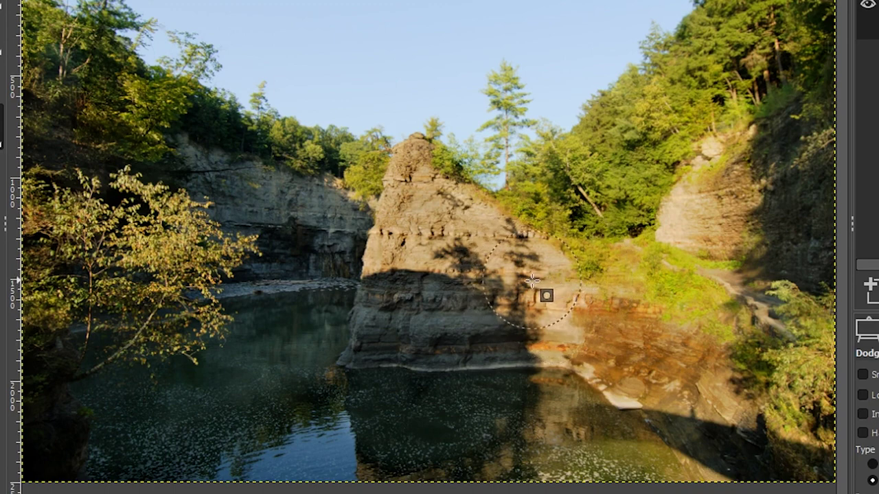
mouse_move(530, 282)
left_mouse_down()
mouse_move(482, 239)
mouse_move(421, 169)
mouse_move(407, 222)
mouse_move(383, 261)
mouse_move(409, 250)
mouse_move(463, 261)
mouse_move(553, 298)
mouse_move(523, 254)
mouse_move(570, 286)
mouse_move(555, 309)
mouse_move(557, 359)
mouse_move(610, 395)
left_mouse_up()
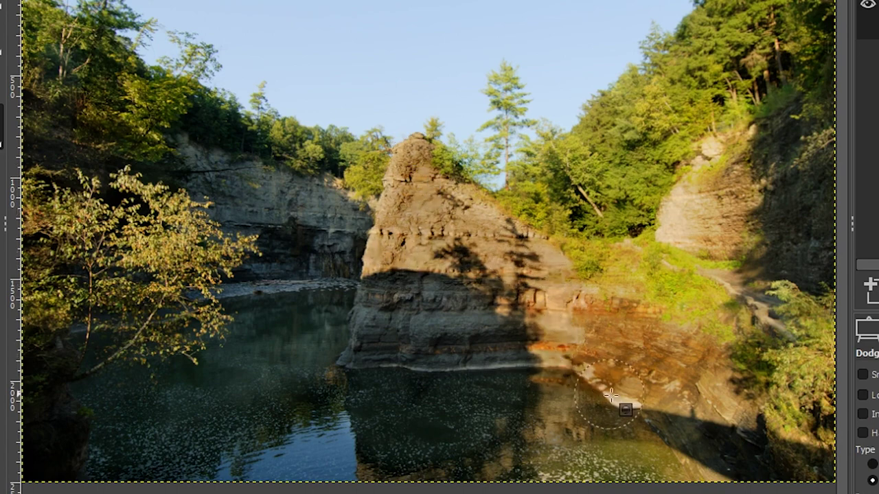
mouse_move(749, 148)
left_mouse_down()
mouse_move(703, 205)
mouse_move(679, 215)
mouse_move(675, 228)
mouse_move(719, 150)
mouse_move(729, 150)
mouse_move(720, 204)
mouse_move(731, 226)
mouse_move(720, 243)
mouse_move(687, 247)
mouse_move(666, 304)
left_mouse_up()
mouse_move(641, 474)
left_mouse_down()
mouse_move(652, 474)
mouse_move(538, 472)
left_mouse_up()
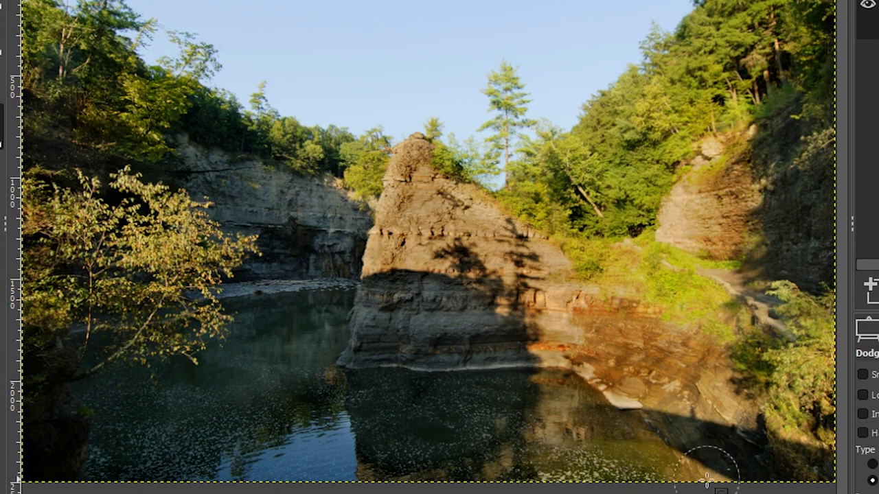
mouse_move(600, 381)
left_mouse_down()
mouse_move(611, 350)
mouse_move(637, 342)
mouse_move(620, 324)
mouse_move(604, 322)
mouse_move(710, 374)
mouse_move(717, 399)
mouse_move(735, 416)
mouse_move(790, 421)
mouse_move(822, 336)
mouse_move(789, 316)
left_mouse_up()
mouse_move(695, 289)
left_mouse_down()
mouse_move(704, 309)
mouse_move(645, 270)
mouse_move(589, 268)
mouse_move(585, 259)
mouse_move(601, 297)
mouse_move(666, 285)
mouse_move(690, 293)
mouse_move(626, 209)
left_mouse_up()
mouse_move(649, 96)
left_mouse_down()
mouse_move(635, 130)
mouse_move(612, 149)
mouse_move(610, 183)
mouse_move(574, 172)
mouse_move(604, 203)
mouse_move(740, 7)
mouse_move(787, 37)
mouse_move(679, 113)
mouse_move(665, 144)
mouse_move(668, 186)
mouse_move(692, 204)
mouse_move(644, 103)
mouse_move(722, 114)
mouse_move(768, 177)
mouse_move(563, 166)
mouse_move(380, 180)
mouse_move(323, 155)
mouse_move(281, 170)
mouse_move(138, 98)
mouse_move(176, 219)
mouse_move(229, 260)
mouse_move(385, 212)
mouse_move(160, 253)
mouse_move(169, 220)
mouse_move(172, 244)
mouse_move(165, 230)
mouse_move(65, 206)
mouse_move(79, 255)
mouse_move(154, 247)
mouse_move(187, 234)
mouse_move(369, 322)
mouse_move(386, 191)
mouse_move(369, 163)
mouse_move(391, 199)
mouse_move(423, 182)
mouse_move(418, 175)
mouse_move(392, 260)
mouse_move(490, 235)
mouse_move(477, 230)
mouse_move(486, 210)
mouse_move(594, 299)
mouse_move(525, 193)
mouse_move(567, 303)
mouse_move(476, 198)
mouse_move(370, 233)
mouse_move(391, 246)
mouse_move(370, 235)
mouse_move(513, 251)
mouse_move(679, 371)
mouse_move(671, 320)
mouse_move(401, 220)
mouse_move(540, 266)
mouse_move(560, 309)
mouse_move(522, 254)
mouse_move(541, 262)
mouse_move(573, 299)
mouse_move(554, 312)
mouse_move(624, 276)
mouse_move(691, 297)
mouse_move(682, 282)
mouse_move(692, 255)
mouse_move(677, 227)
mouse_move(698, 278)
left_mouse_up()
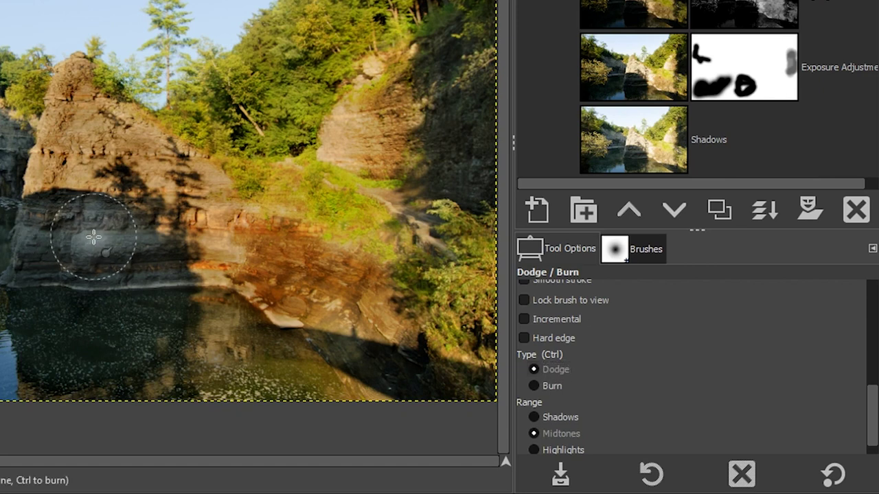
- Lower the dodge exposure to 19.9 and undo the trial lightening strokes on the rock face
mouse_move(93, 237)
left_mouse_down()
mouse_move(57, 223)
mouse_move(36, 263)
mouse_move(160, 265)
mouse_move(140, 245)
mouse_move(80, 223)
mouse_move(112, 309)
left_mouse_up()
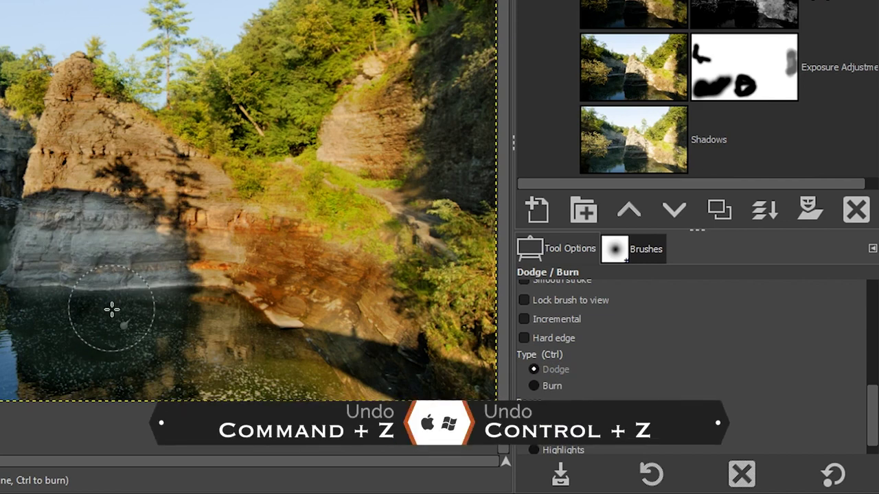
key("ctrl+z")
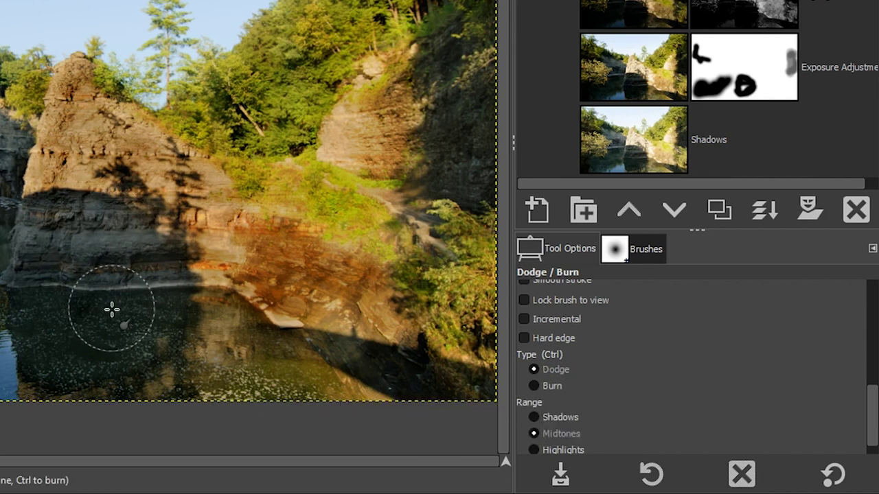
left_click_drag(869, 391, 869, 406)
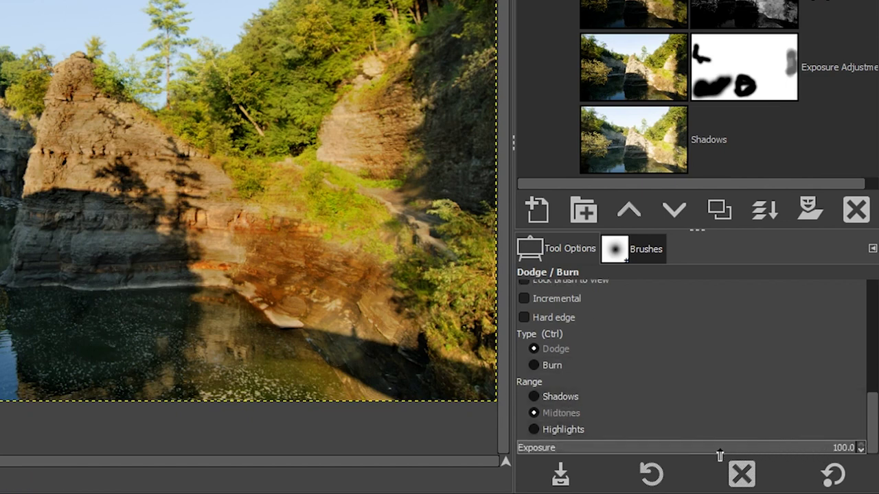
left_click(696, 451)
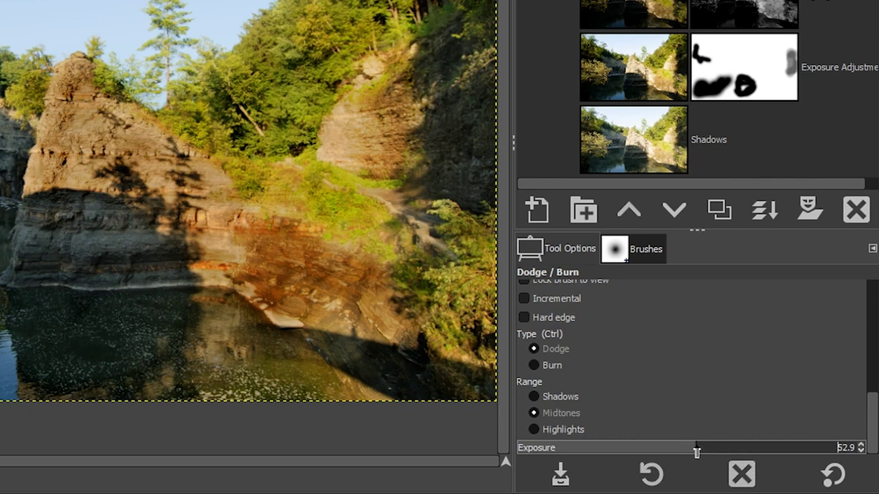
left_click(597, 454)
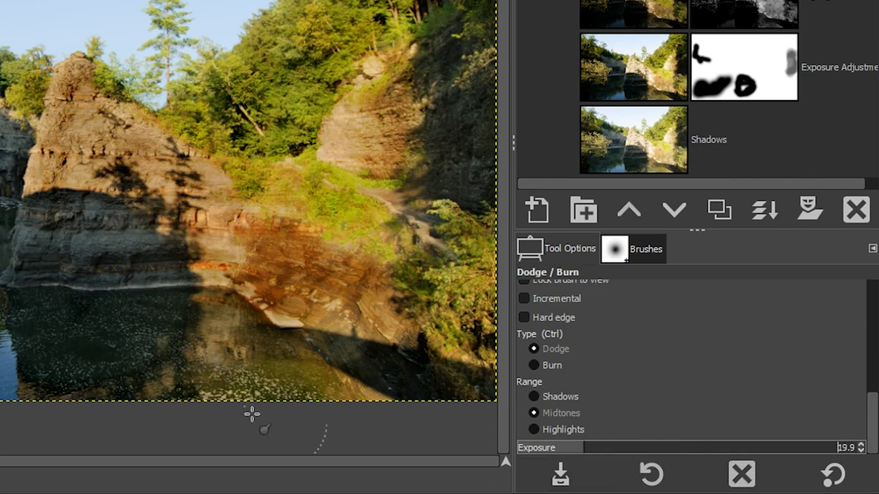
mouse_move(82, 268)
left_mouse_down()
mouse_move(114, 241)
mouse_move(59, 219)
mouse_move(42, 225)
mouse_move(26, 268)
mouse_move(155, 272)
mouse_move(167, 260)
mouse_move(75, 215)
mouse_move(44, 216)
mouse_move(140, 258)
left_mouse_up()
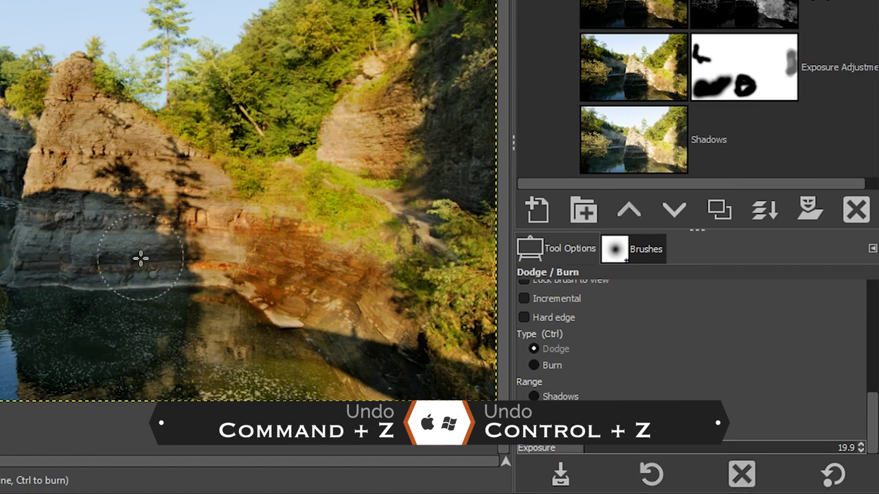
key("ctrl+z")
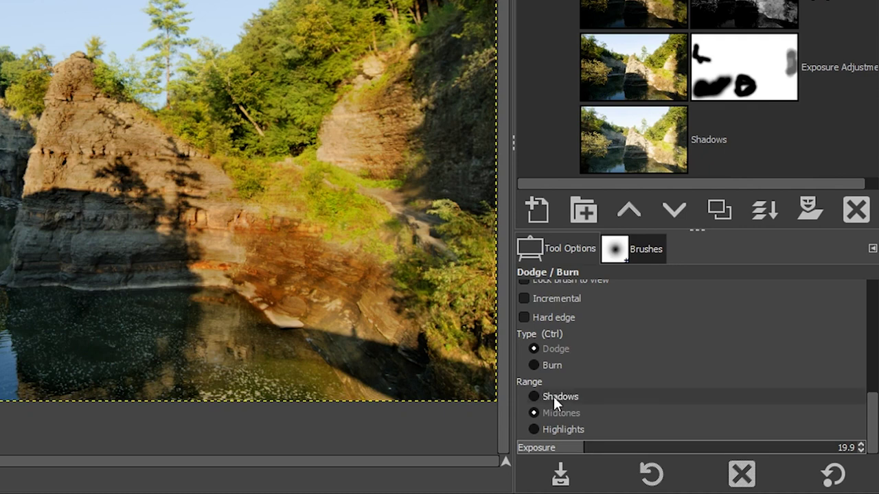
left_click(533, 428)
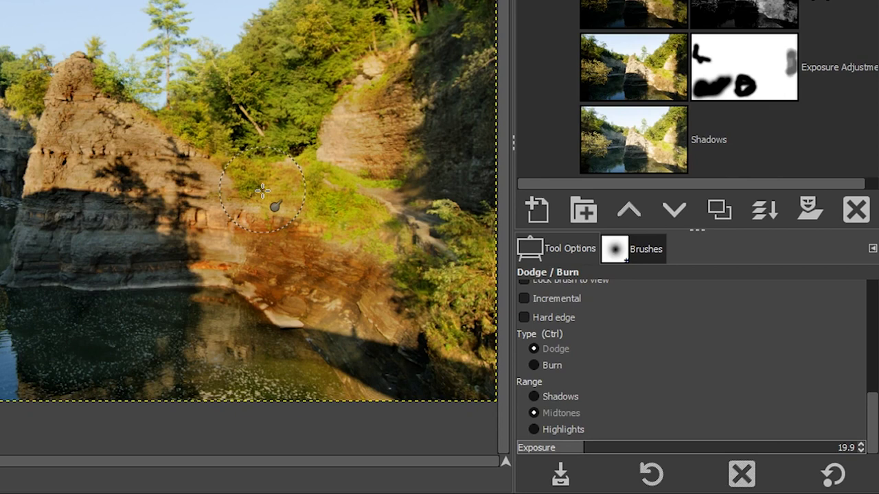
key("z")
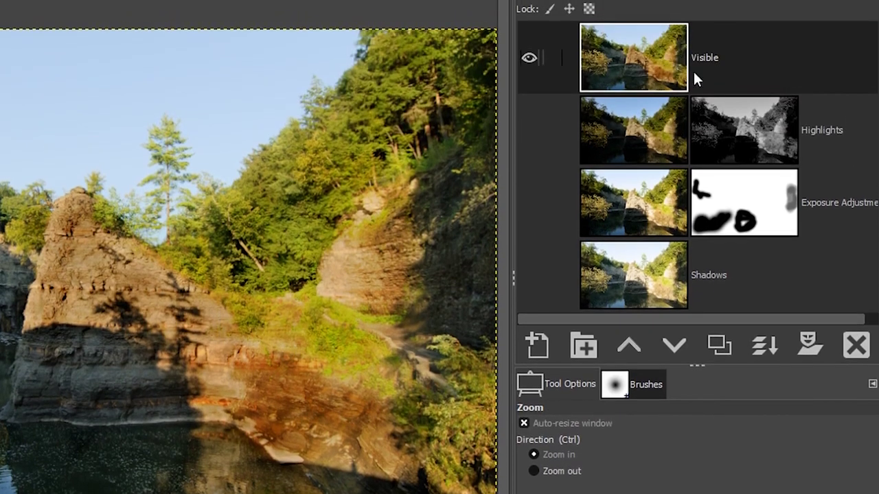
- Duplicate the Visible layer and rename the copy 'Sharpening'
left_click(721, 345)
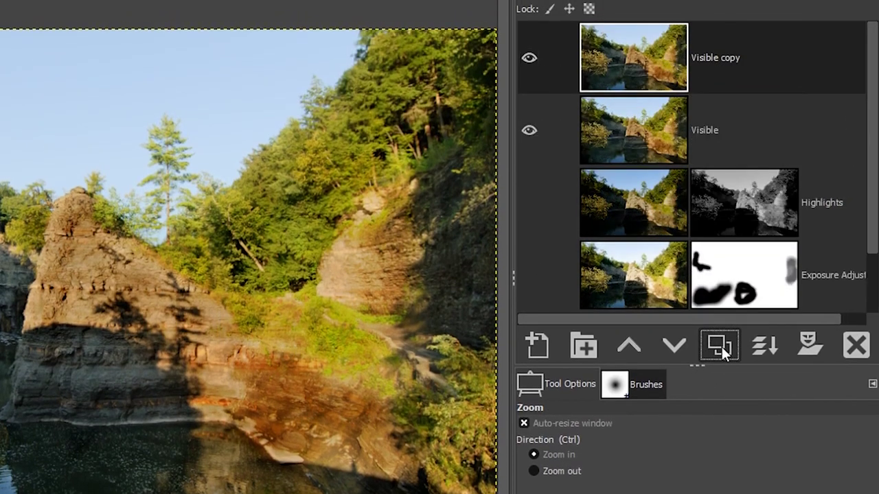
double_click(702, 57)
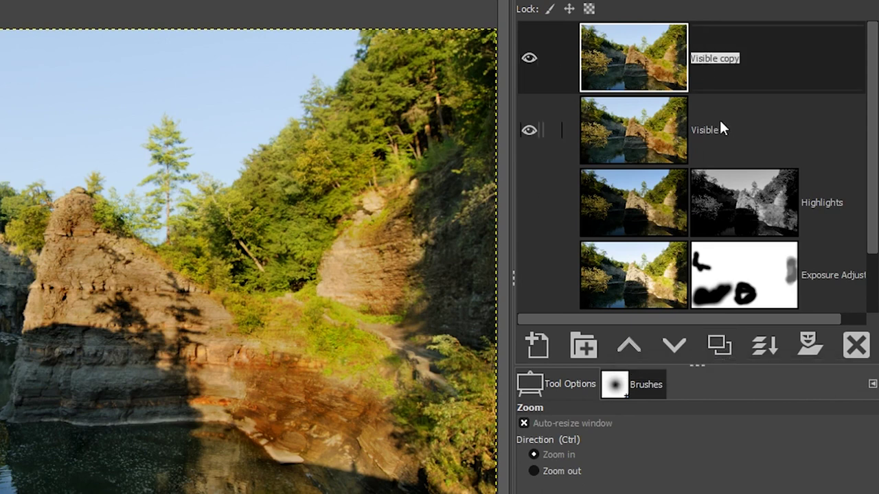
type("Sharpening")
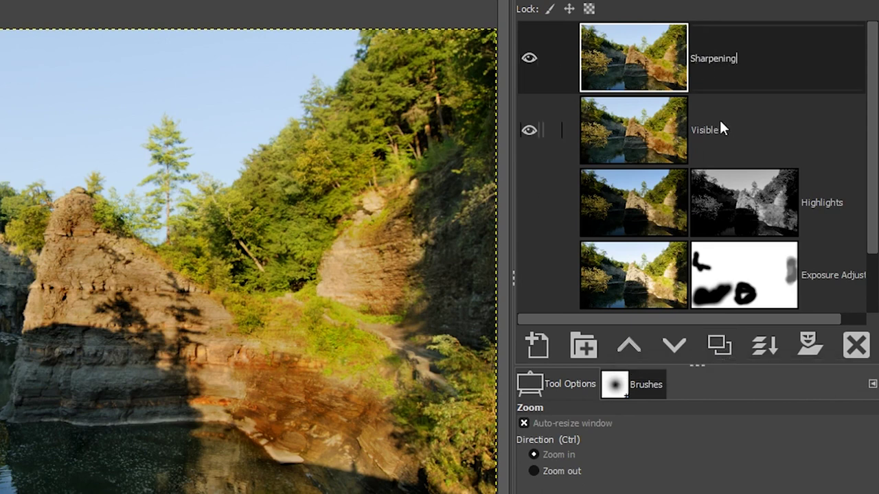
key("Return")
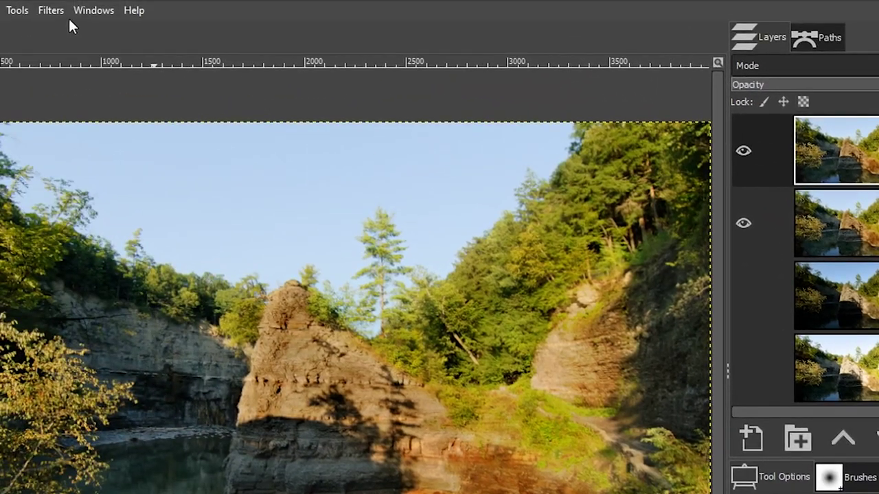
- Bring up the Filters > Enhance > High Pass filter for the Sharpening layer
left_click(52, 11)
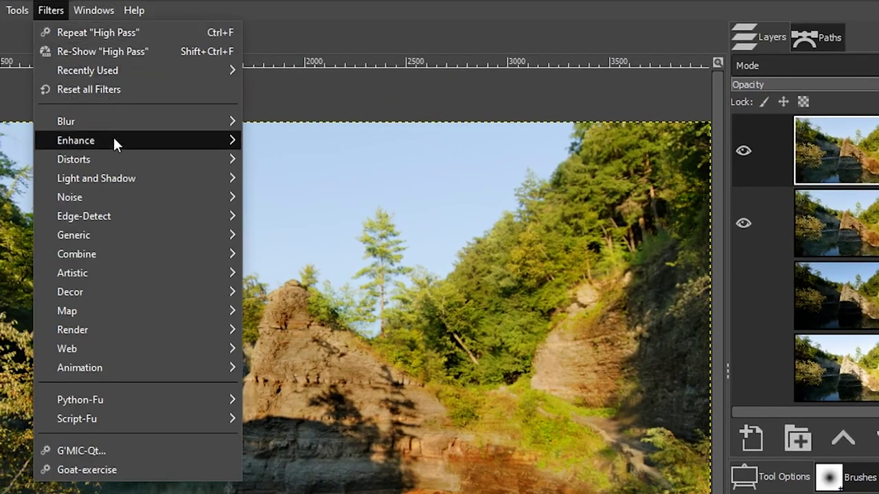
mouse_move(113, 137)
left_click(300, 177)
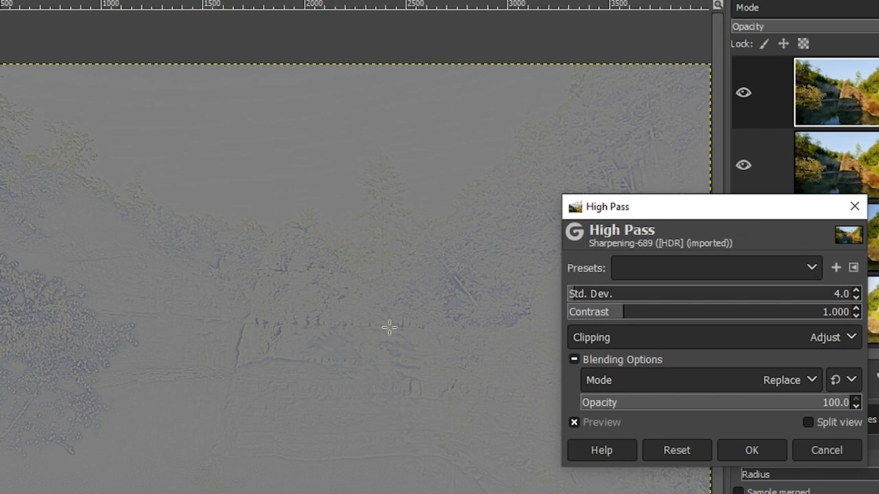
- Set the High Pass Contrast slider to 1.802, leaving Std. Dev. at 4.0
left_click(669, 317)
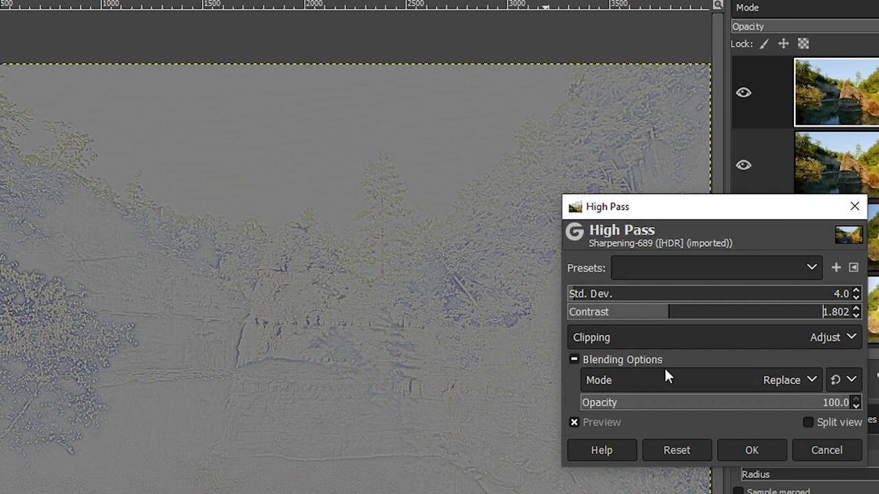
- Preview the High Pass blended as Overlay, toggling the effect preview off and on to compare
left_click(726, 380)
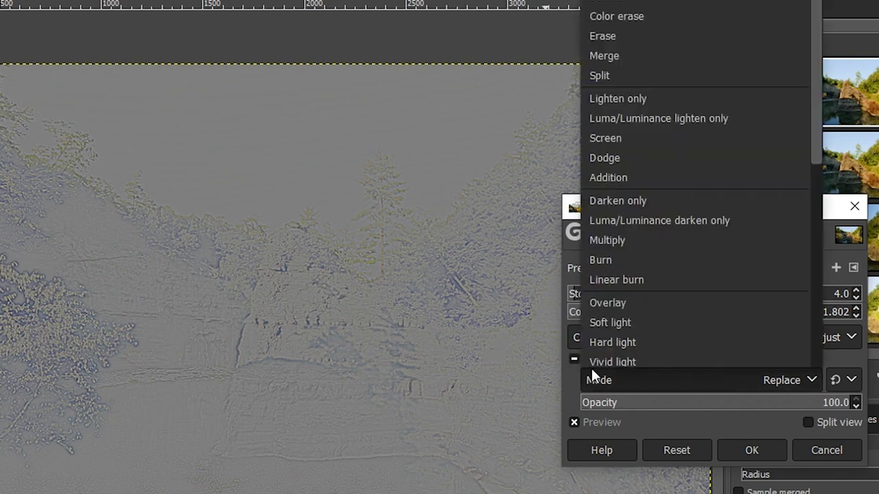
left_click(624, 301)
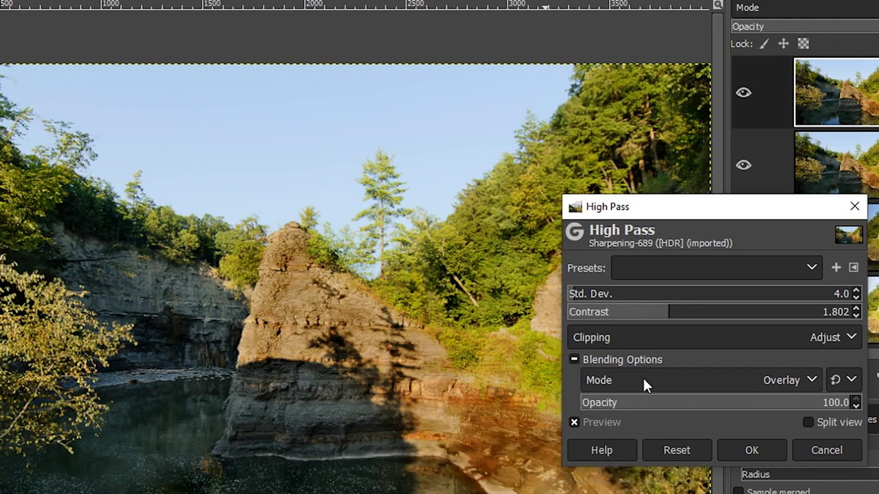
left_click(573, 422)
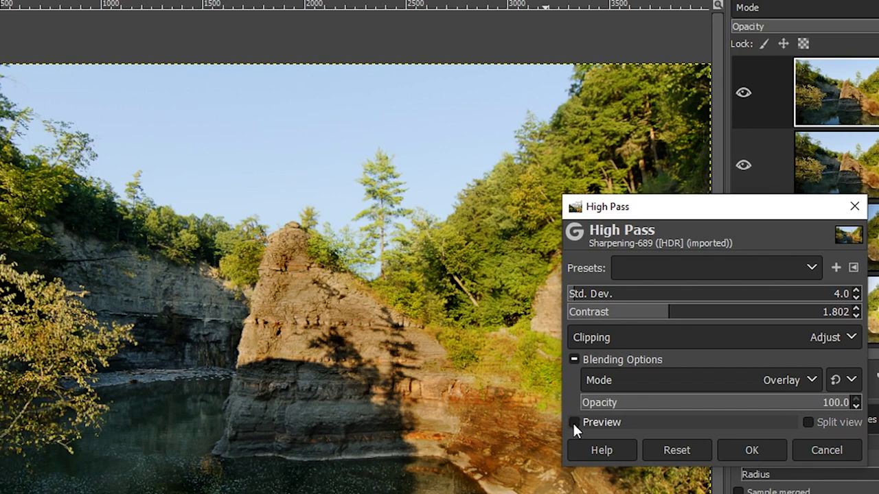
left_click(573, 423)
left_click(573, 423)
left_click(573, 423)
left_click(573, 423)
left_click(573, 423)
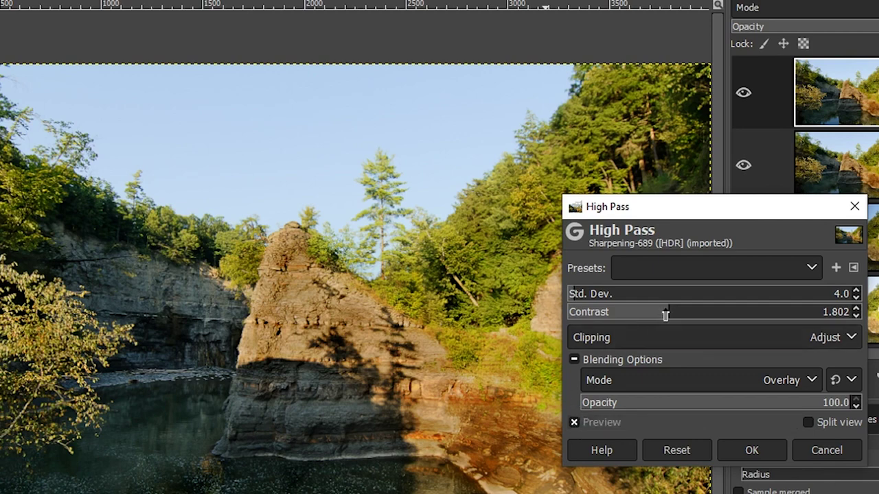
- Lower the High Pass contrast to 1.730 and return the filter blend mode to Replace
left_click_drag(663, 314, 661, 314)
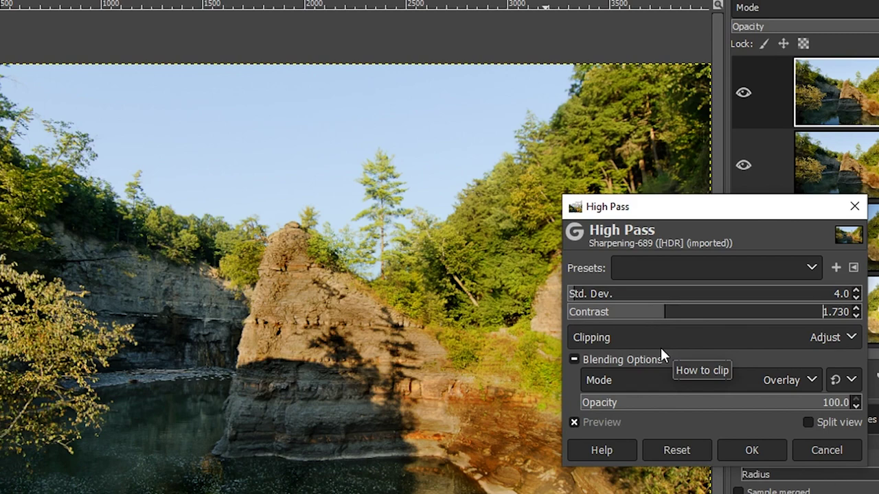
left_click(620, 379)
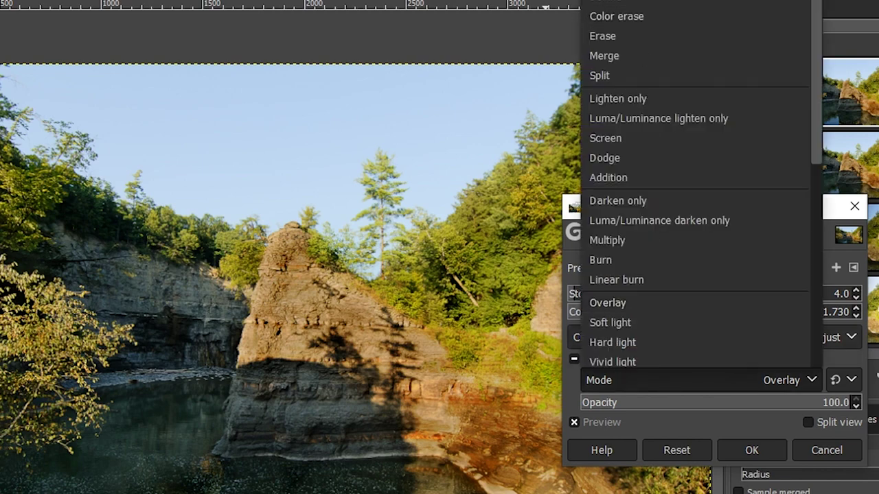
left_click(682, 286)
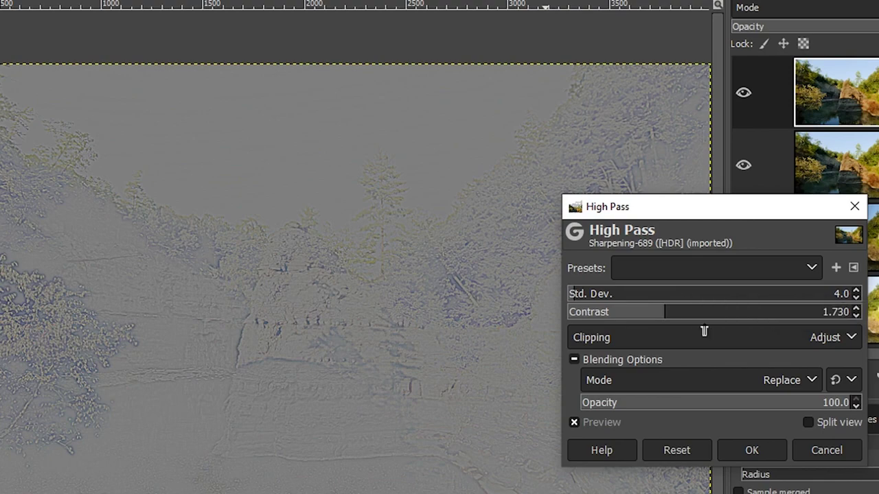
- Apply the High Pass filter and set the Sharpening layer's blend mode to Overlay
left_click(744, 448)
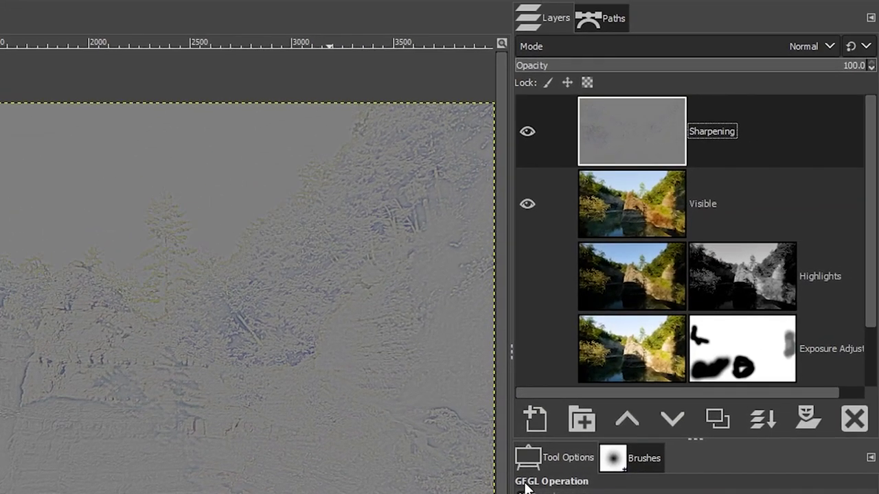
left_click(739, 46)
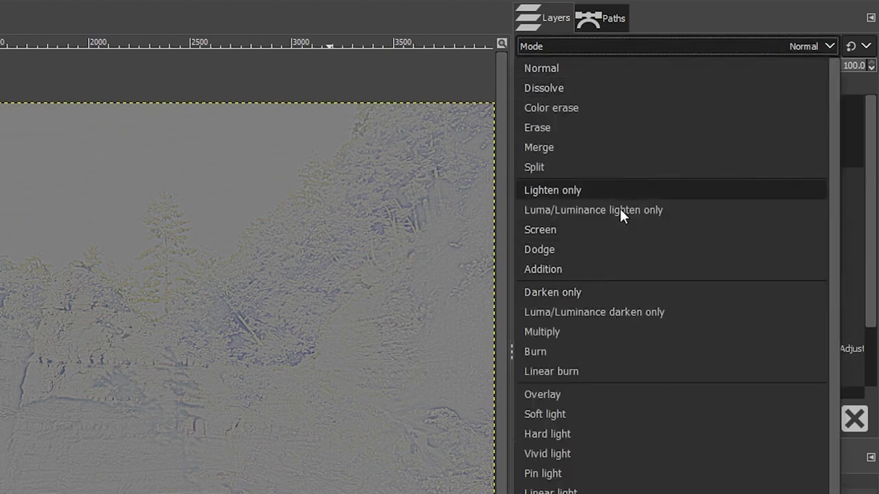
left_click(577, 391)
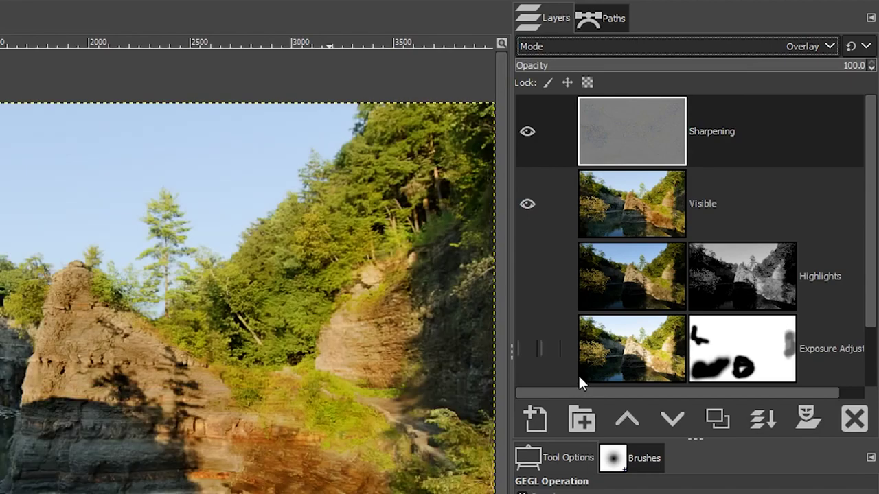